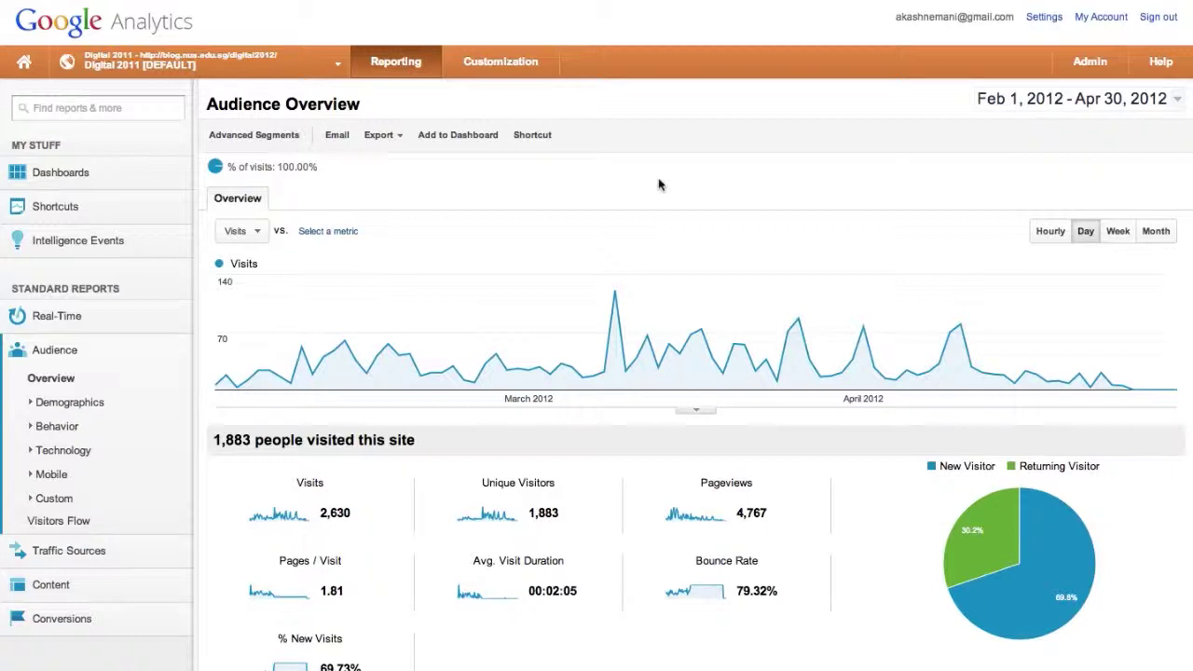
# - Examine the Audience Overview report's visits graph, visitor metrics and language breakdown for Feb 1 to Apr 30, 2012
pyautogui.scroll(-5, 606, 258)
pyautogui.scroll(3, 604, 258)
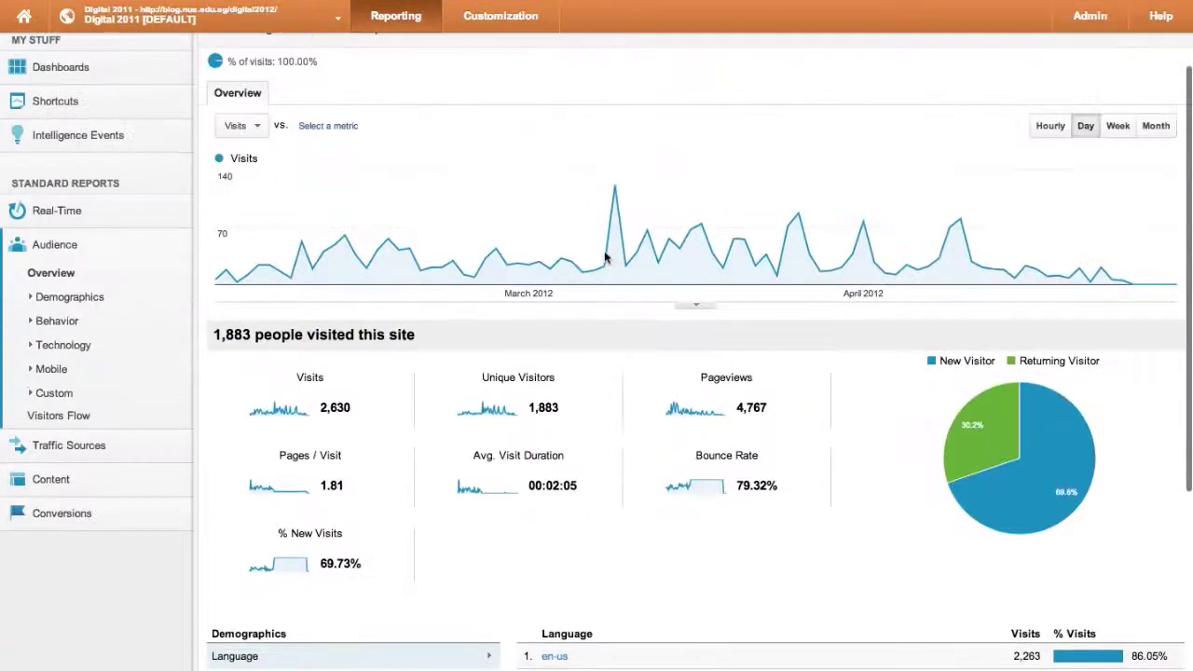
pyautogui.scroll(2, 604, 259)
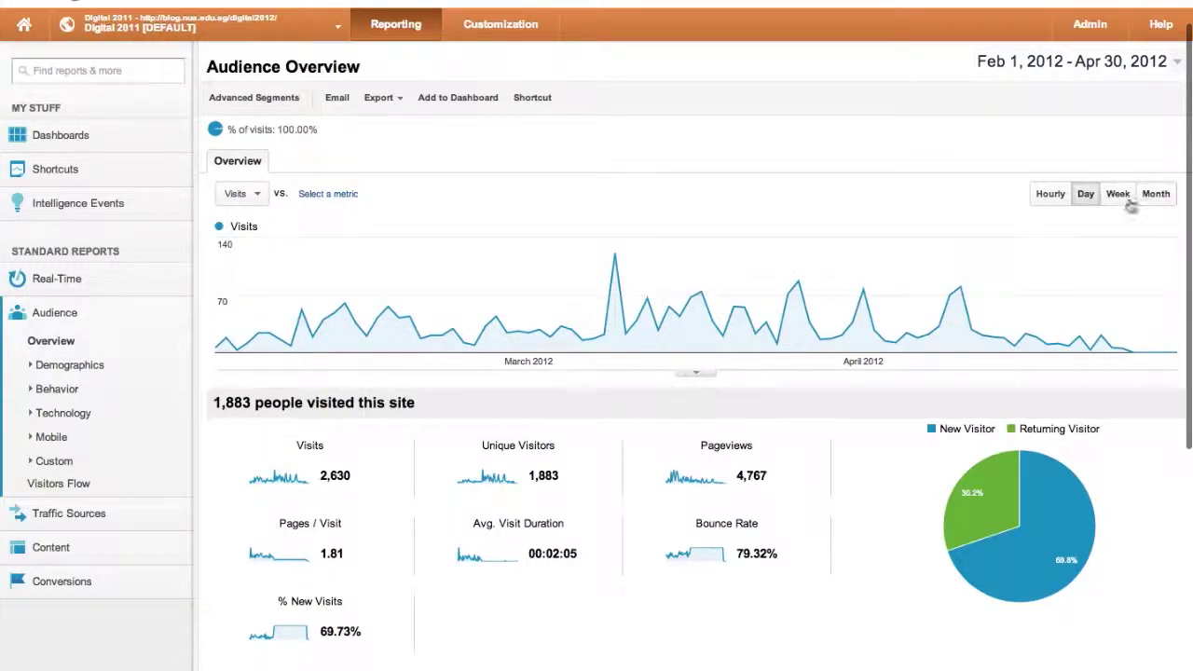
pyautogui.scroll(-3, 978, 232)
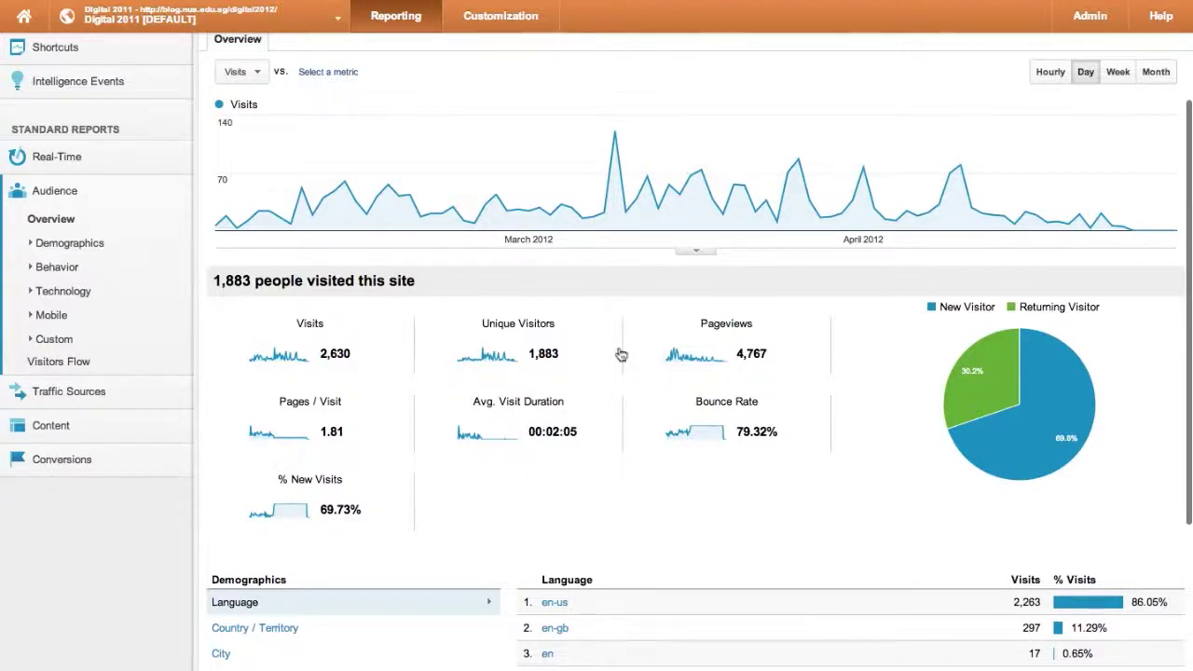
pyautogui.scroll(3, 713, 329)
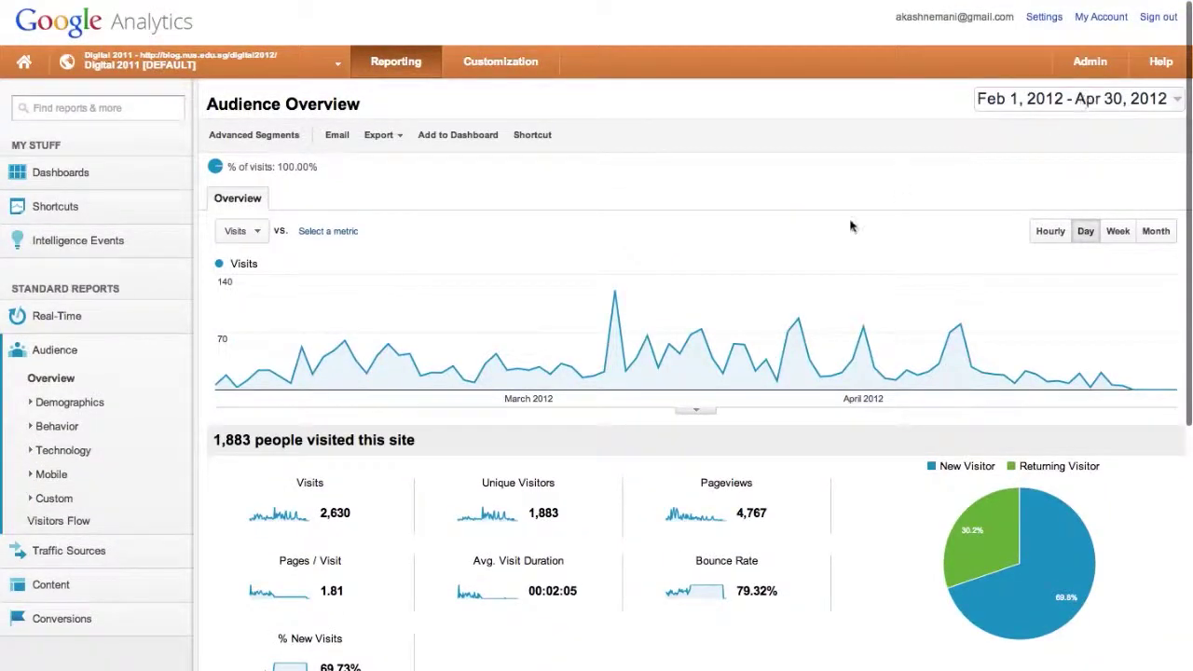
pyautogui.scroll(-3, 851, 224)
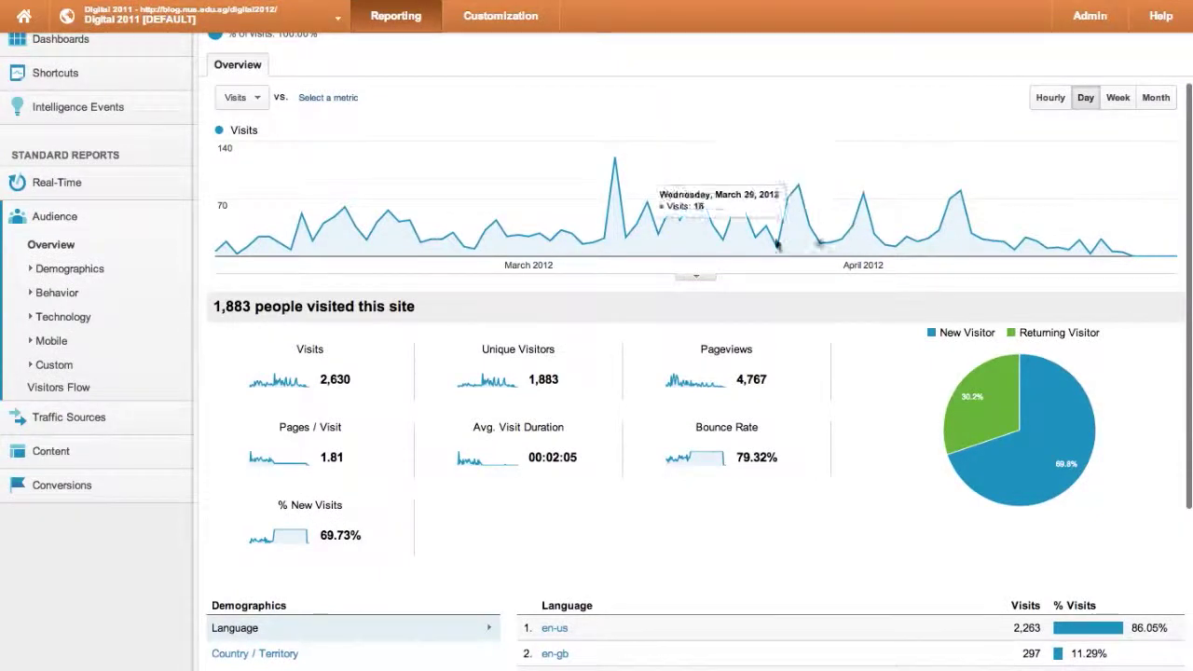
pyautogui.scroll(-6, 732, 421)
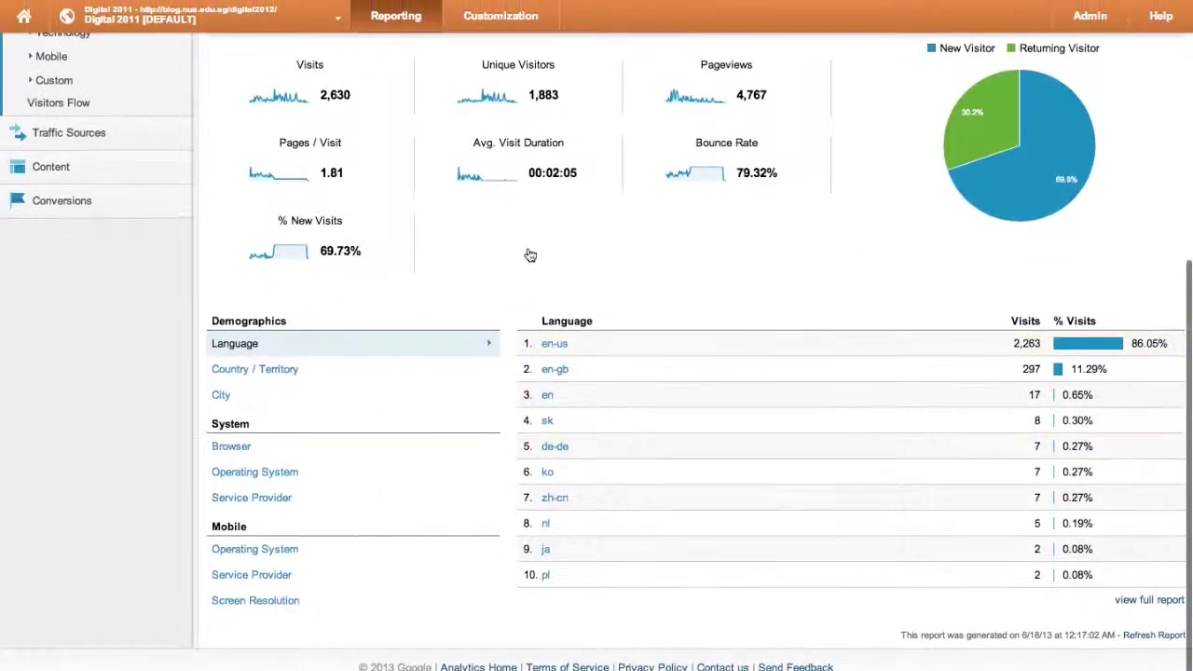
pyautogui.scroll(9, 633, 363)
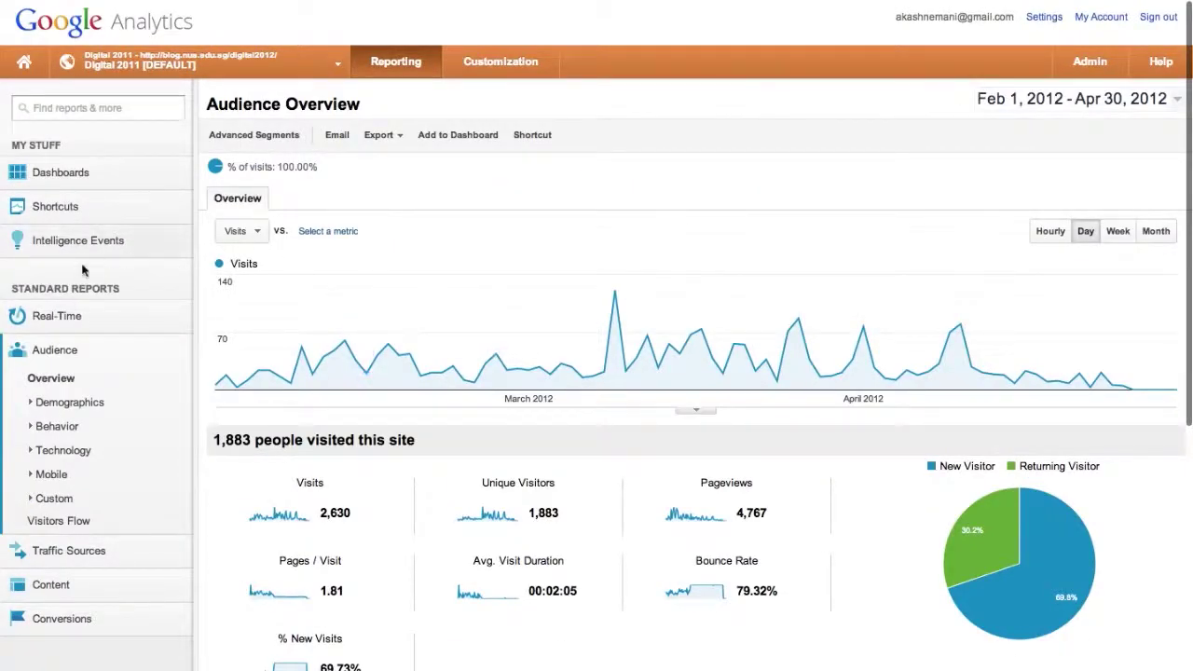
# - Open the Real-Time Overview report and review its active visitors, pageviews, referrals and locations sections
pyautogui.click(56, 315)
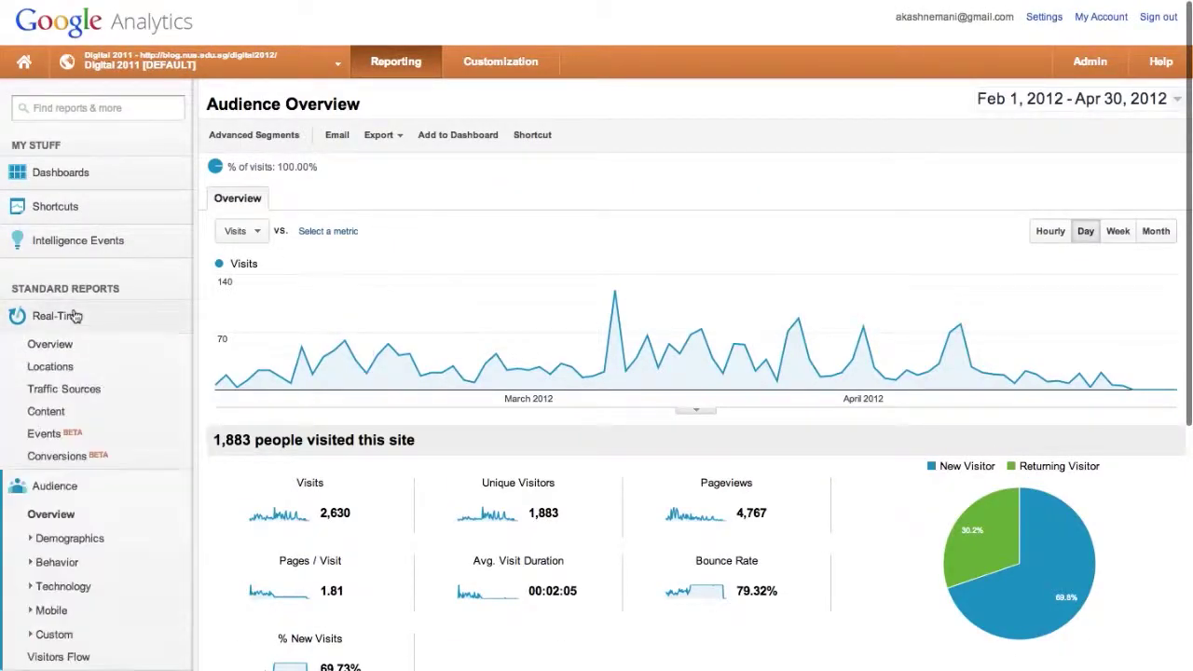
pyautogui.click(50, 346)
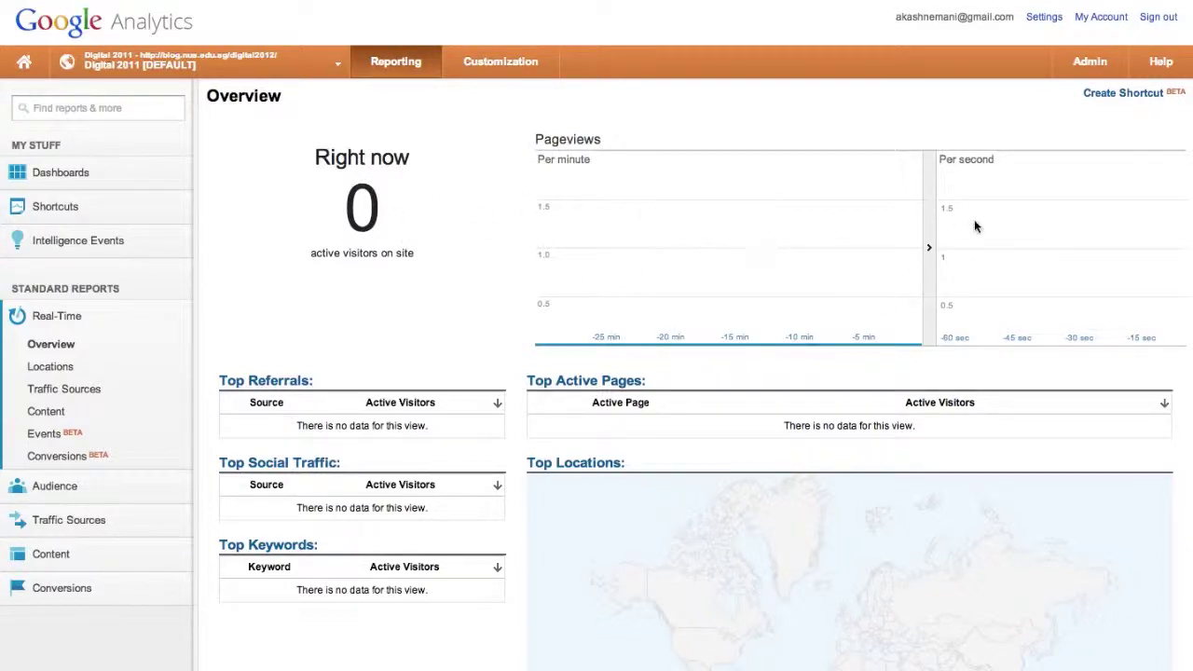
pyautogui.scroll(-3, 613, 479)
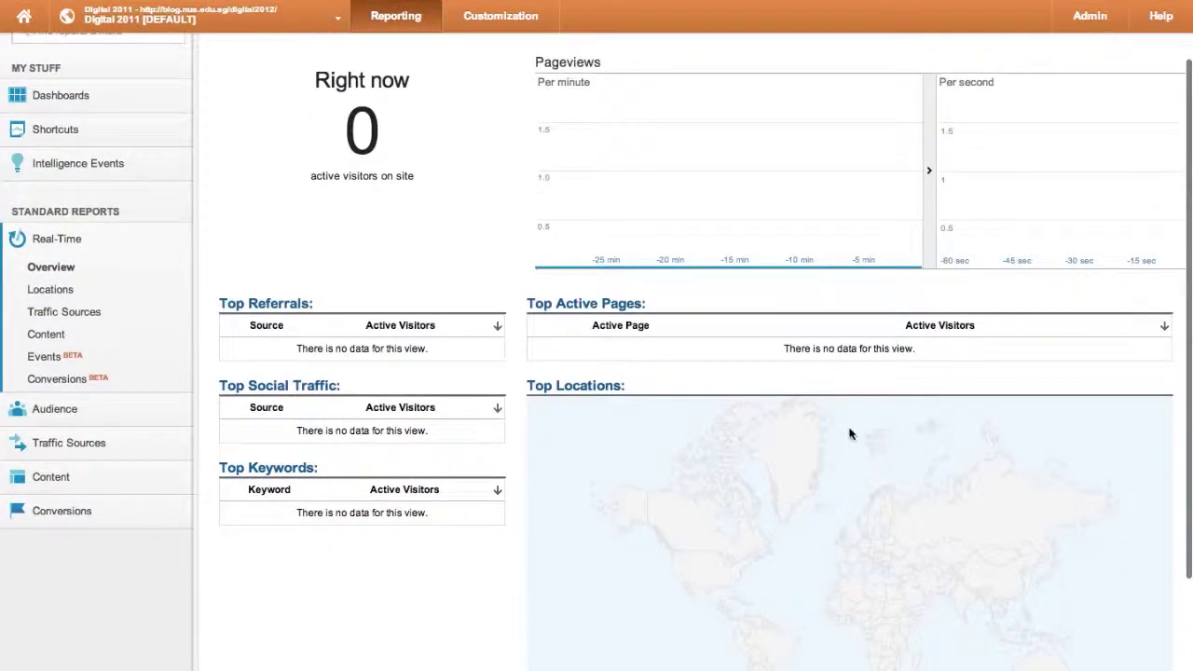
pyautogui.scroll(-1, 948, 495)
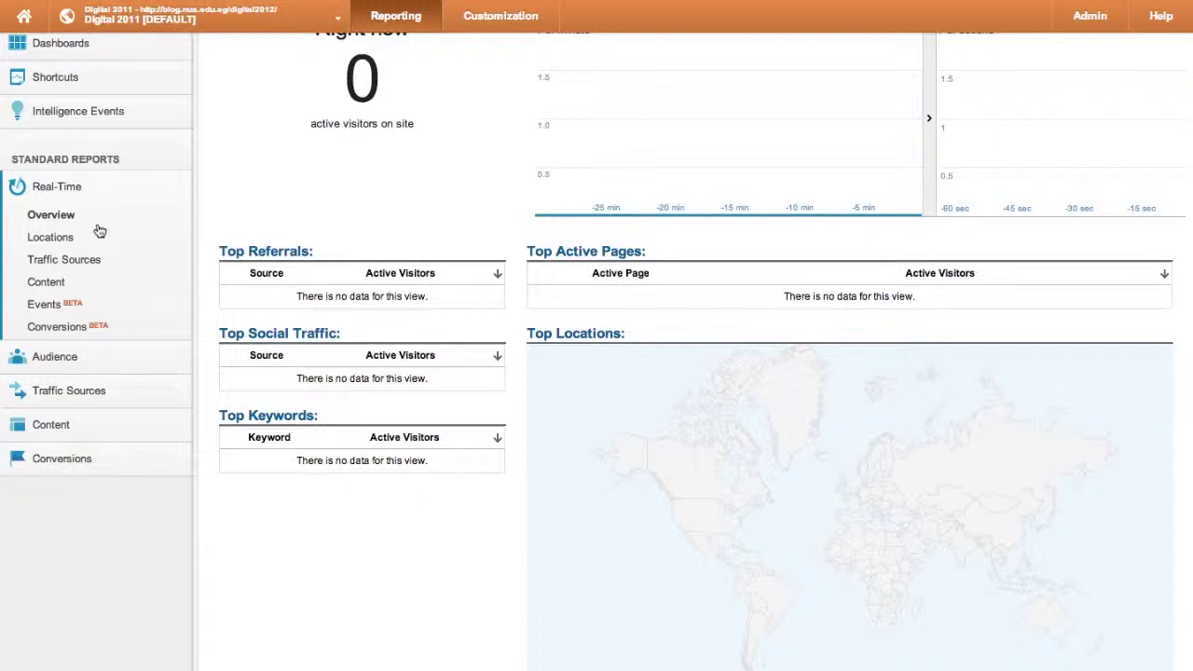
# - Go through the real-time Locations, Traffic Sources and Content reports
pyautogui.click(56, 239)
pyautogui.click(61, 260)
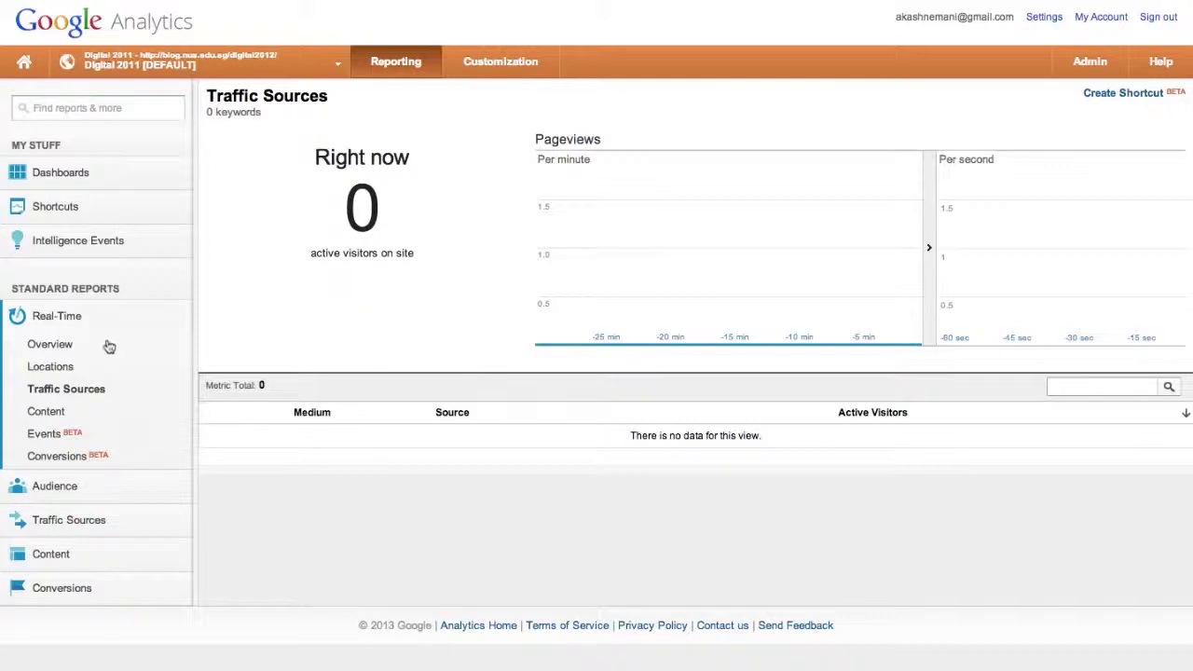
pyautogui.click(47, 412)
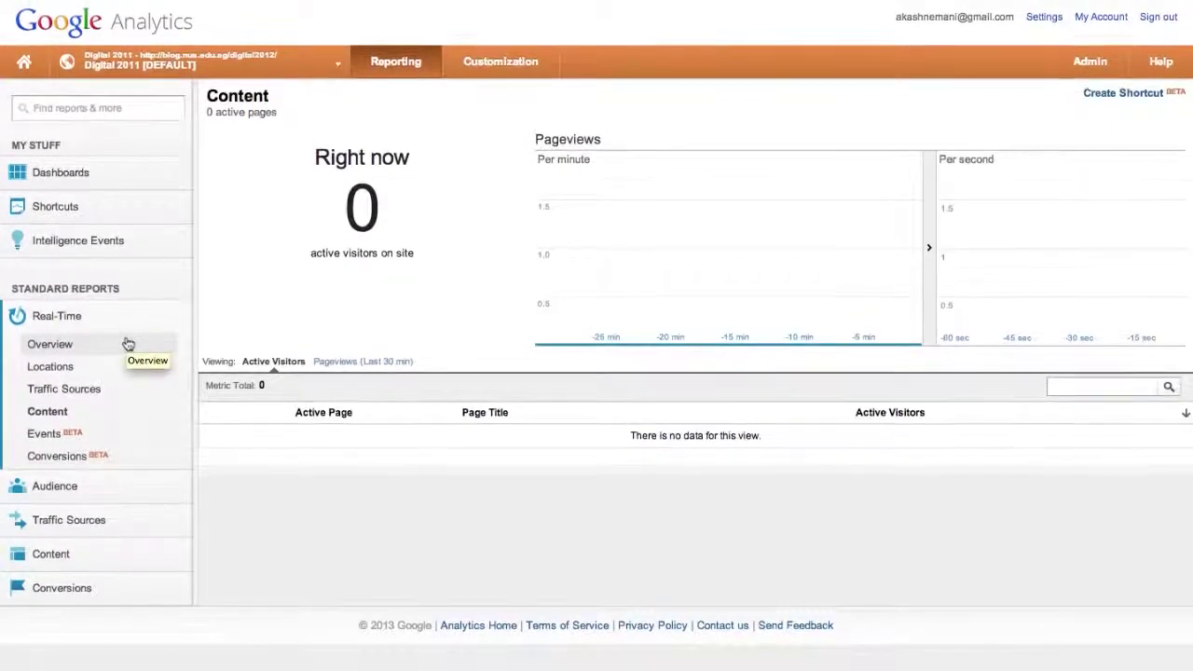
# - Return to the Audience Overview report and review its visitor metrics and the demographics, system and mobile breakdown options
pyautogui.click(59, 494)
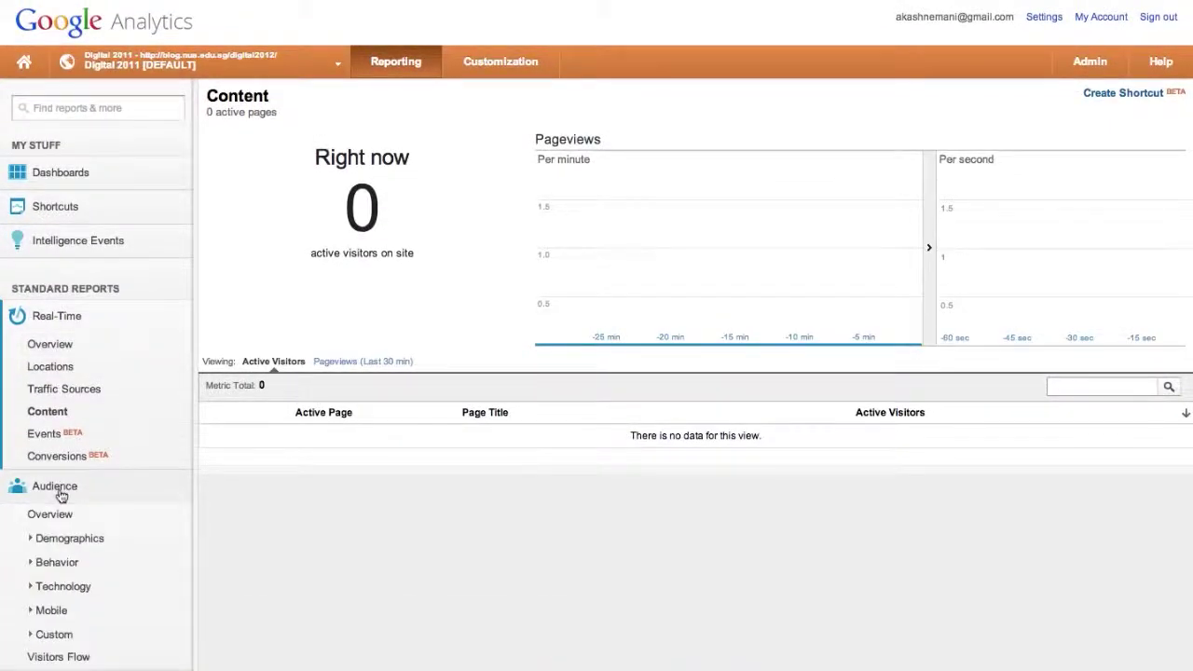
pyautogui.scroll(-3, 59, 494)
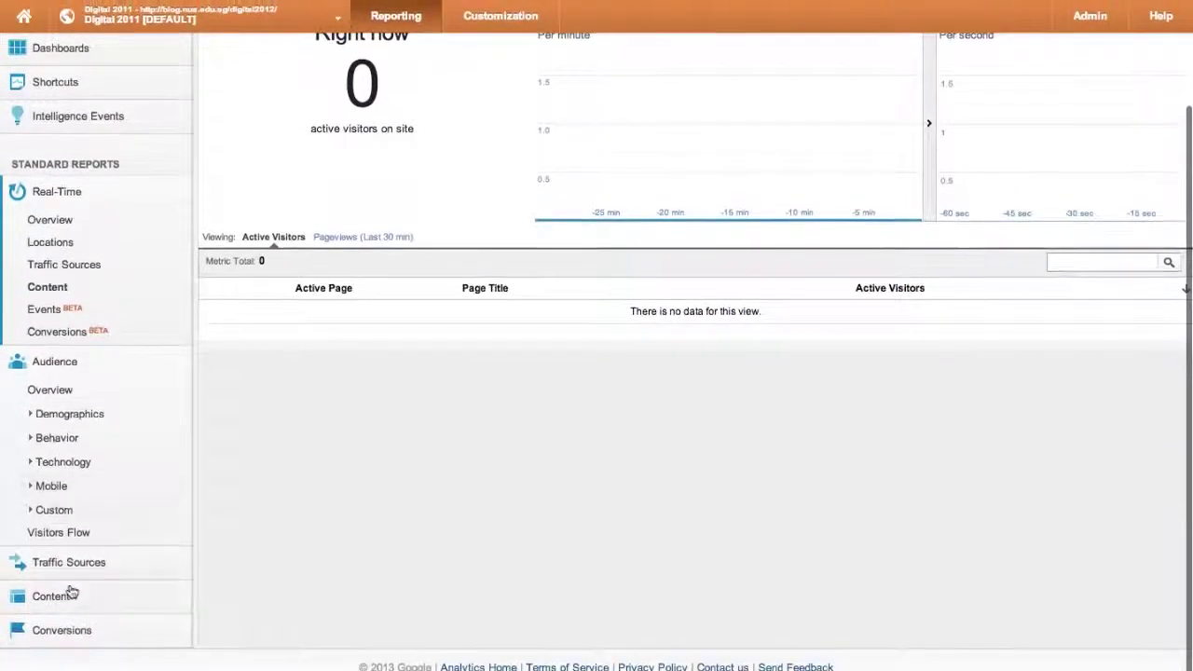
pyautogui.click(51, 390)
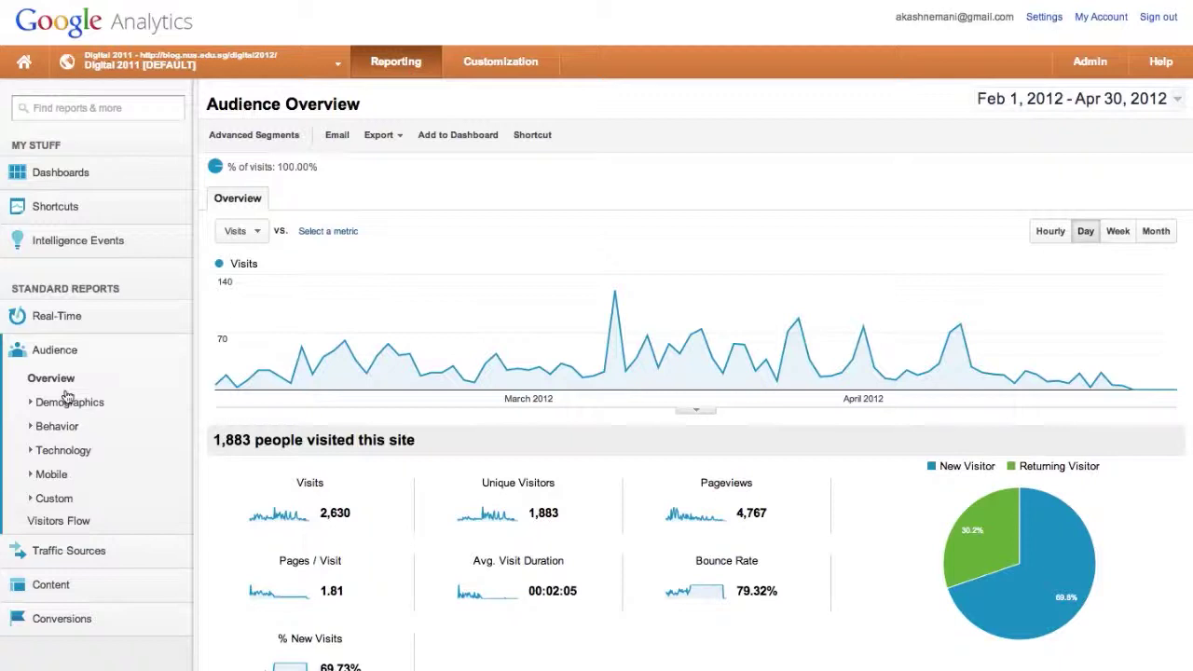
pyautogui.scroll(-3, 442, 426)
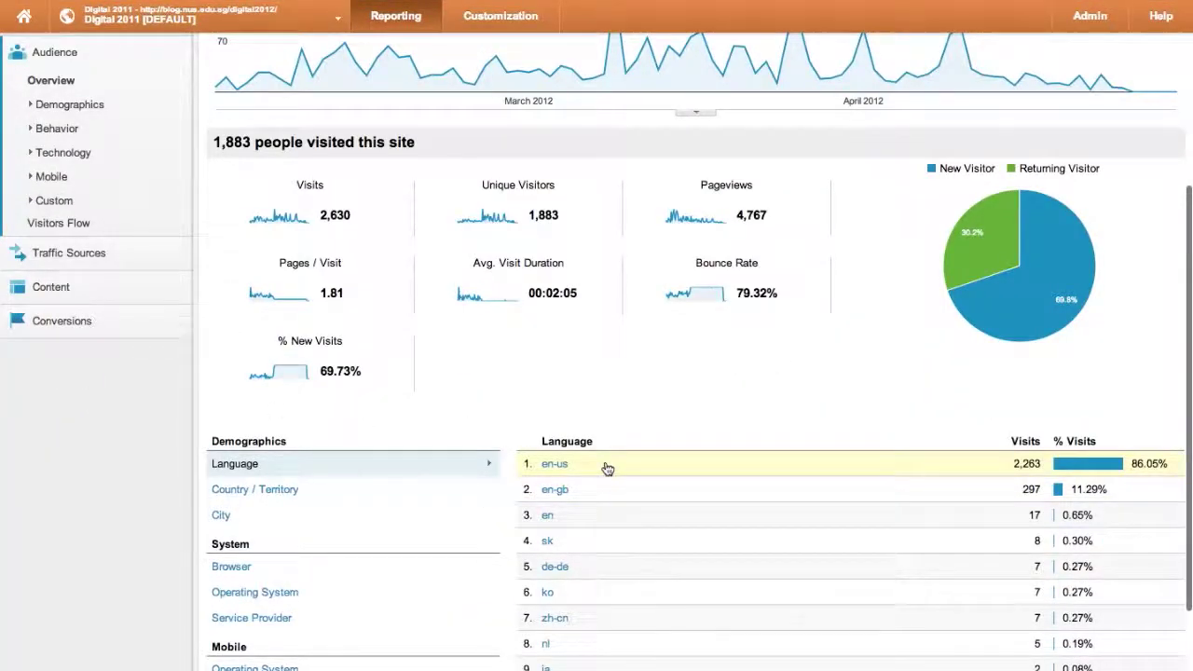
pyautogui.scroll(-2, 413, 532)
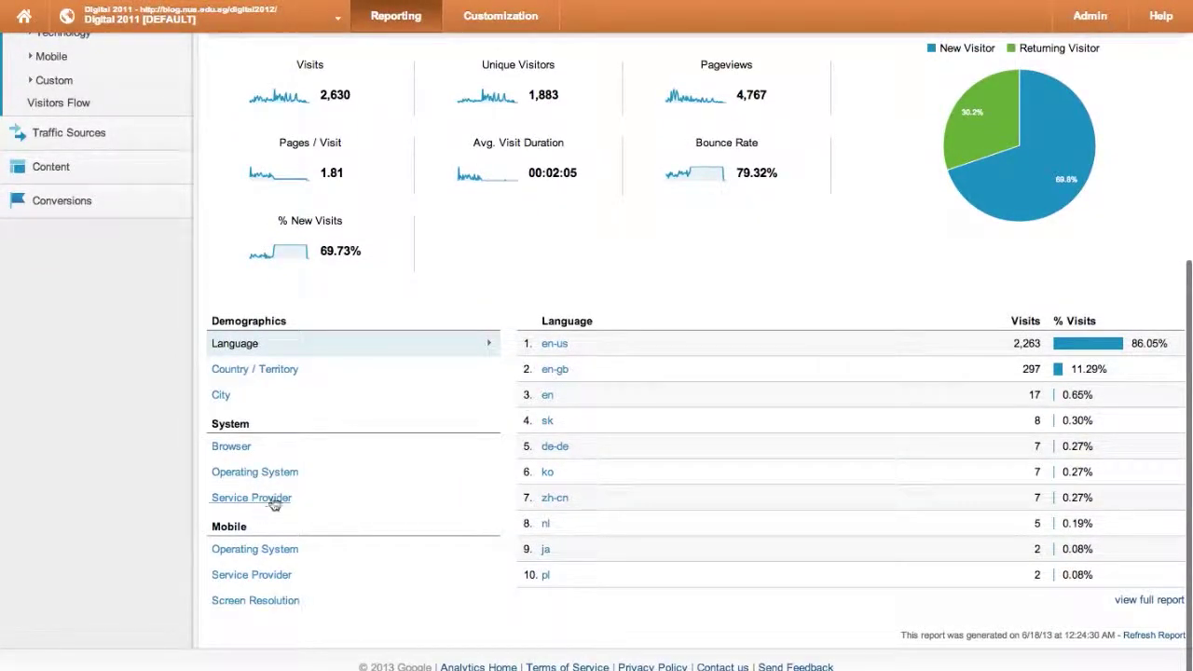
pyautogui.scroll(5, 275, 503)
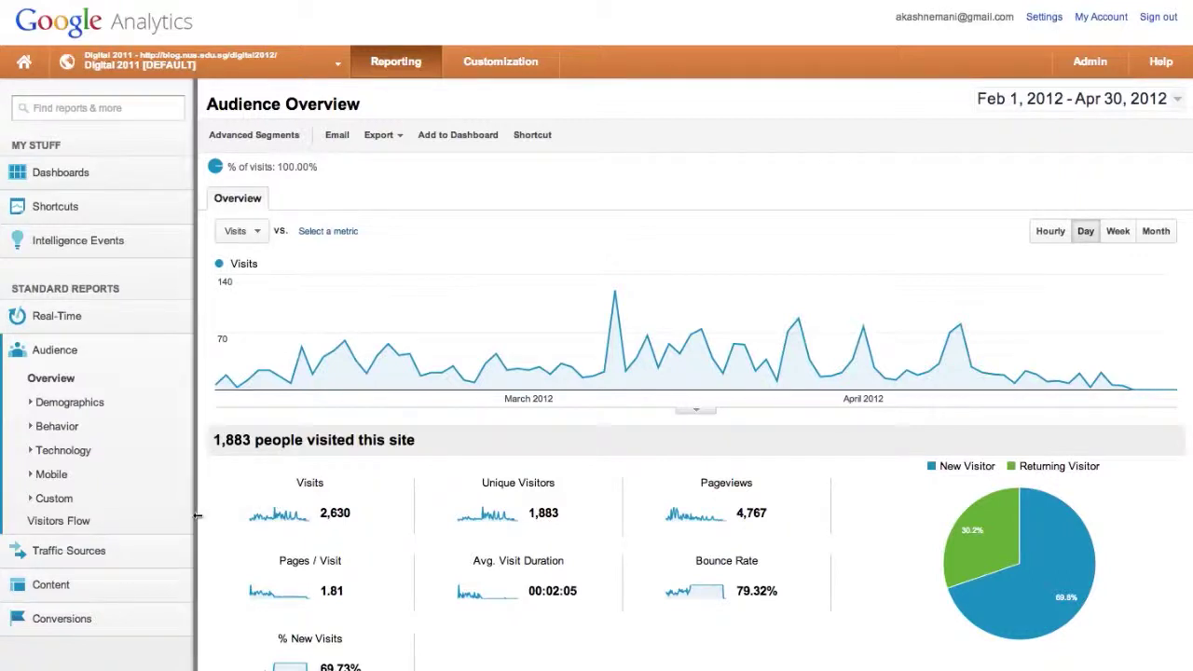
# - Open the Language report under the audience demographics and review the visits per language
pyautogui.click(67, 410)
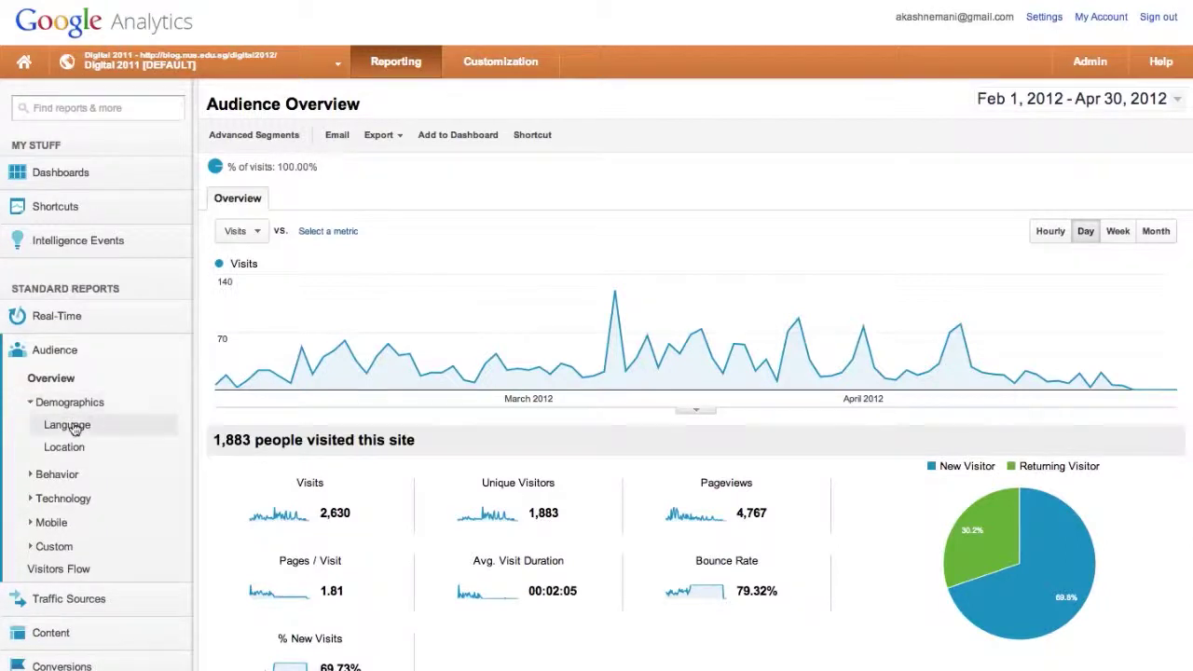
pyautogui.click(75, 427)
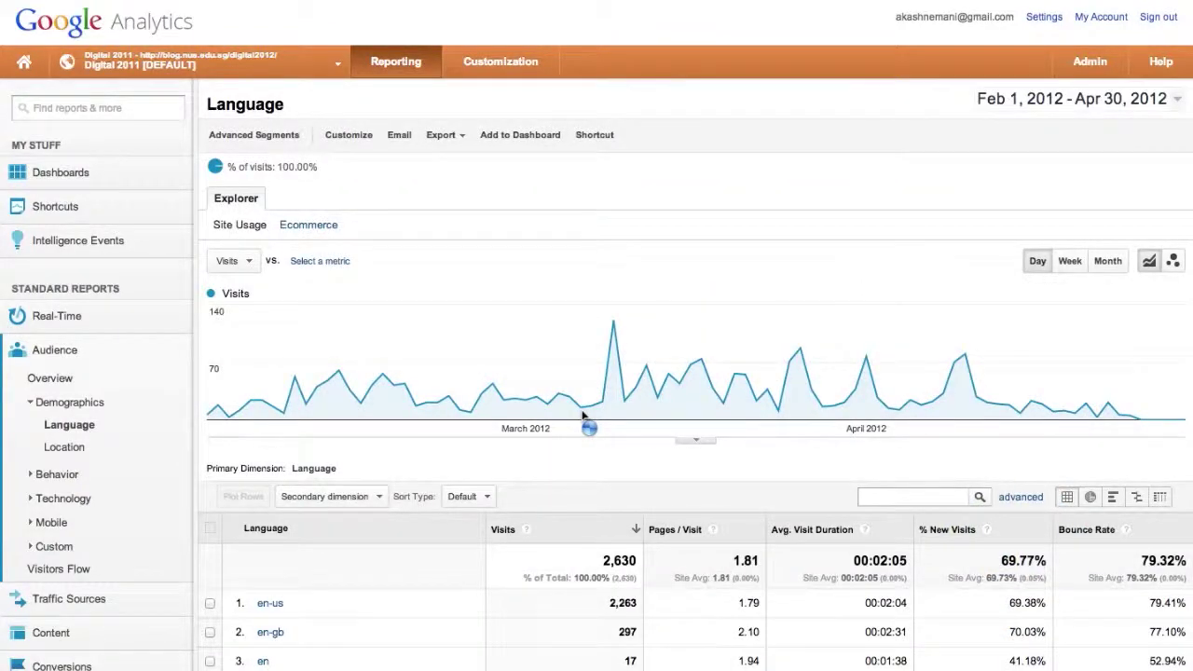
pyautogui.scroll(-3, 582, 416)
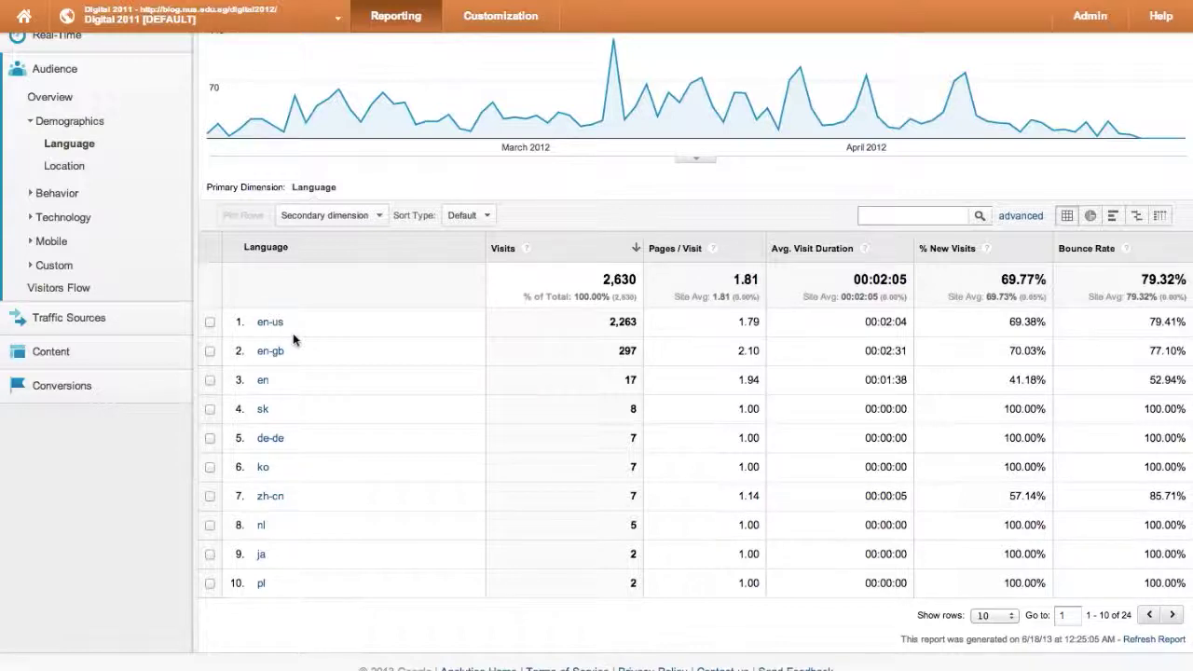
pyautogui.scroll(2, 293, 332)
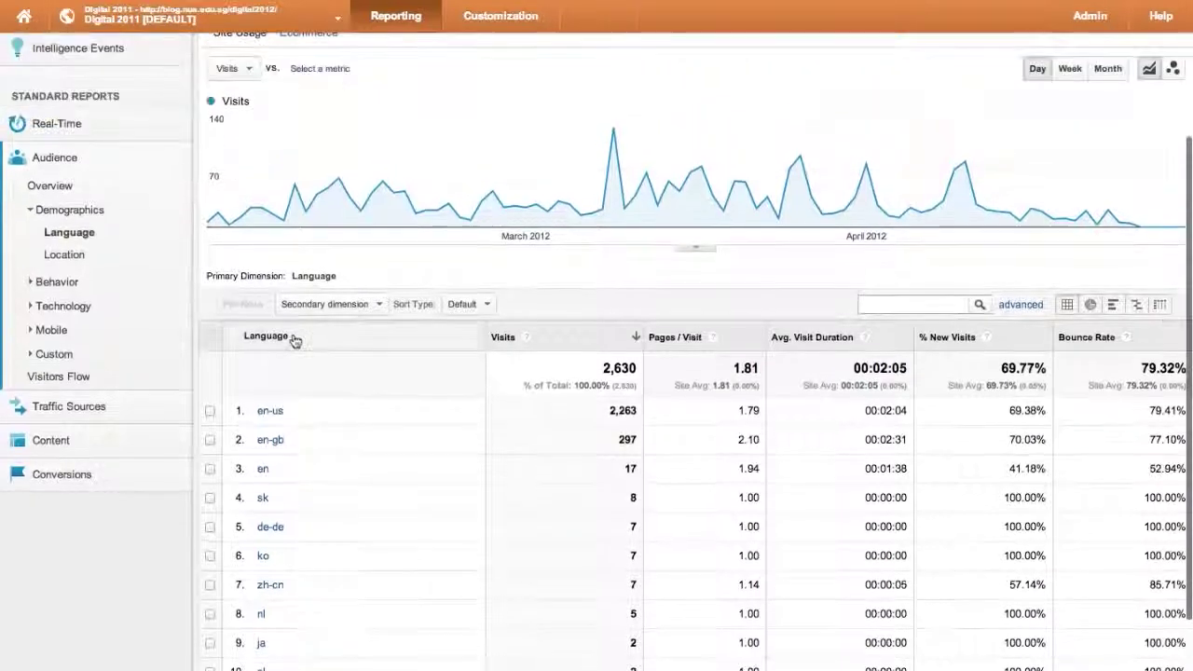
# - Open the New vs Returning report under audience behavior and check which secondary dimension categories are available
pyautogui.click(72, 283)
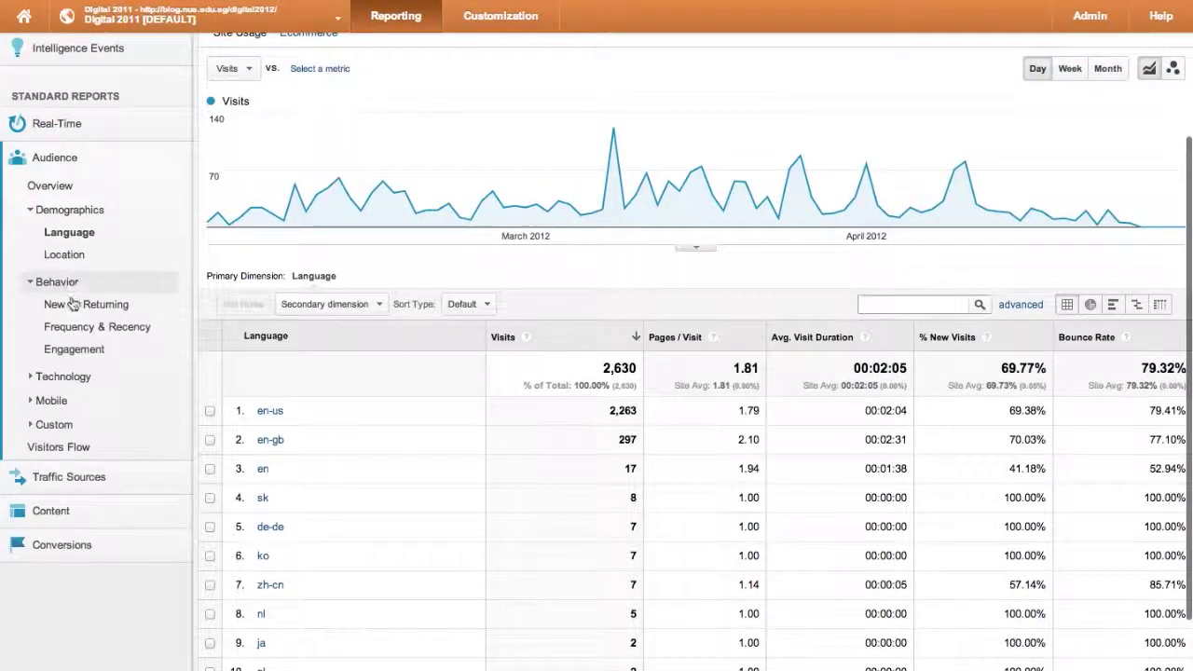
pyautogui.click(88, 312)
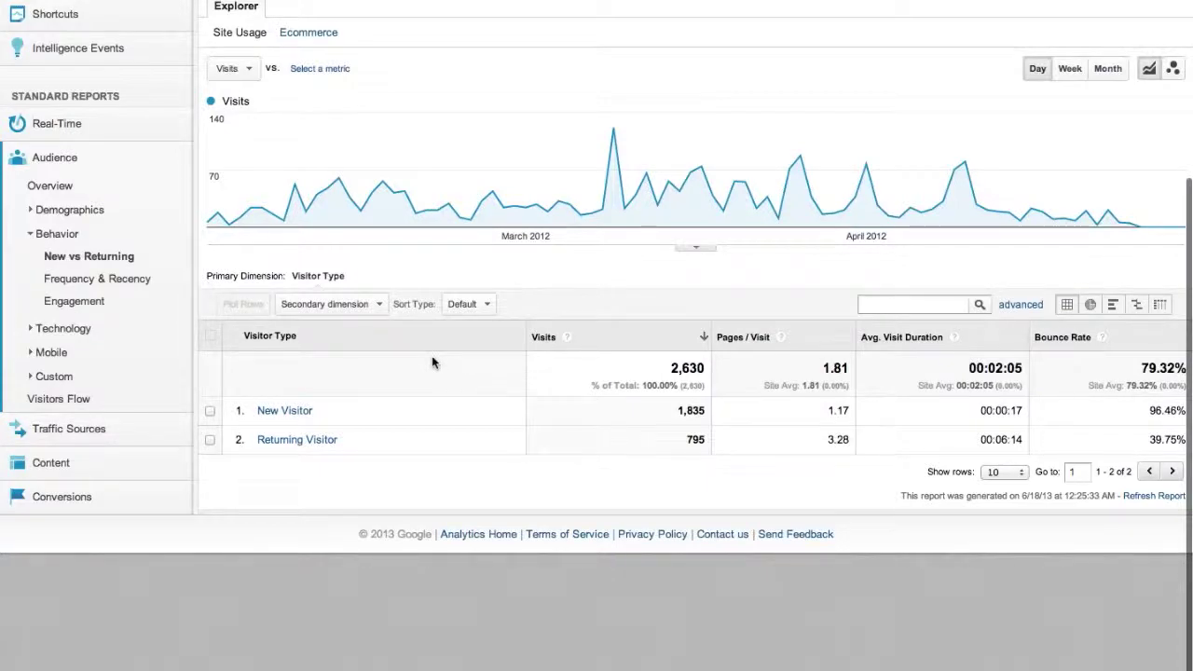
pyautogui.click(344, 305)
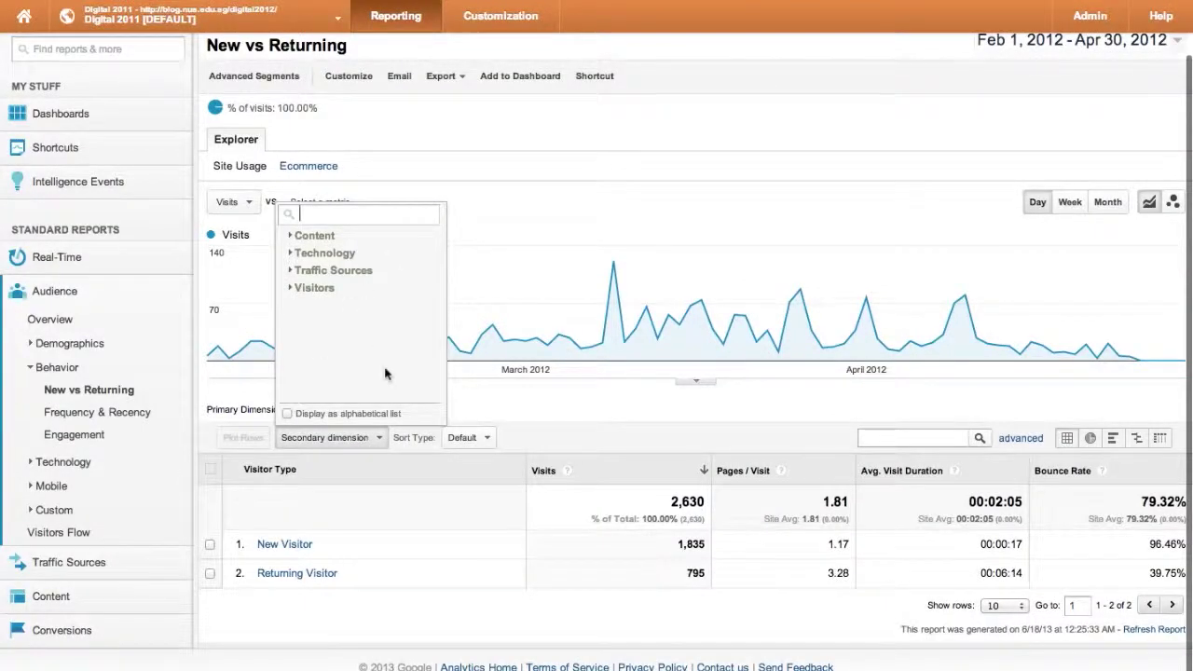
pyautogui.click(626, 409)
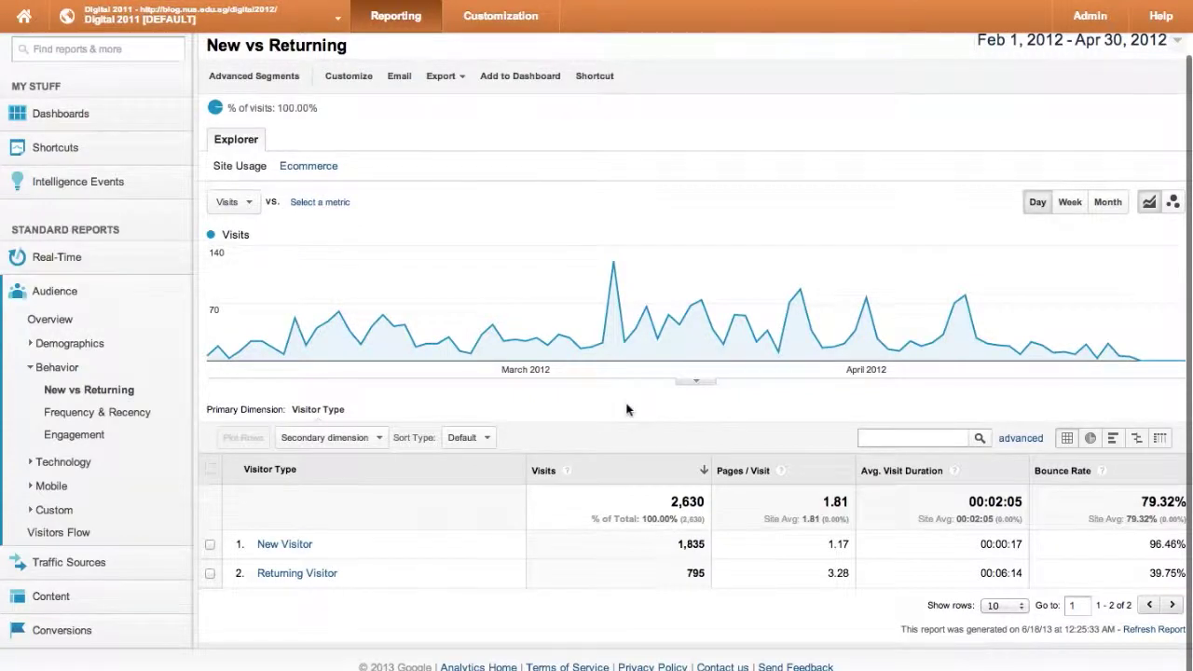
pyautogui.scroll(-1, 626, 409)
pyautogui.scroll(1, 75, 456)
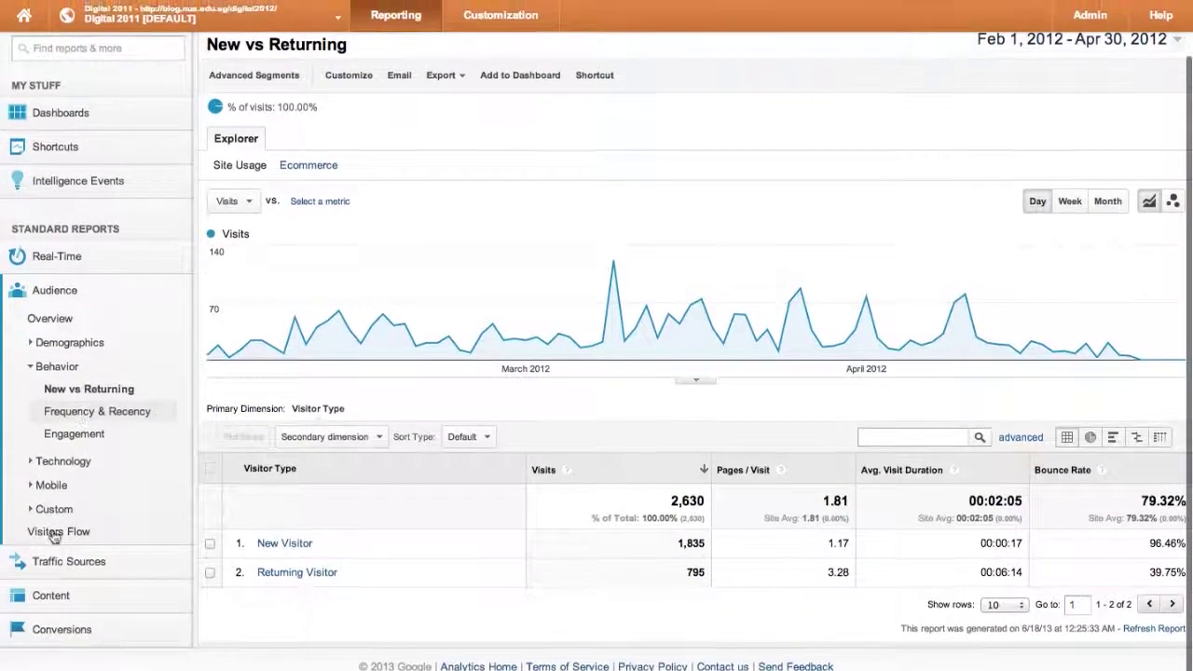
# - Open the All Traffic report for the site's traffic sources and review the source/medium table
pyautogui.click(82, 569)
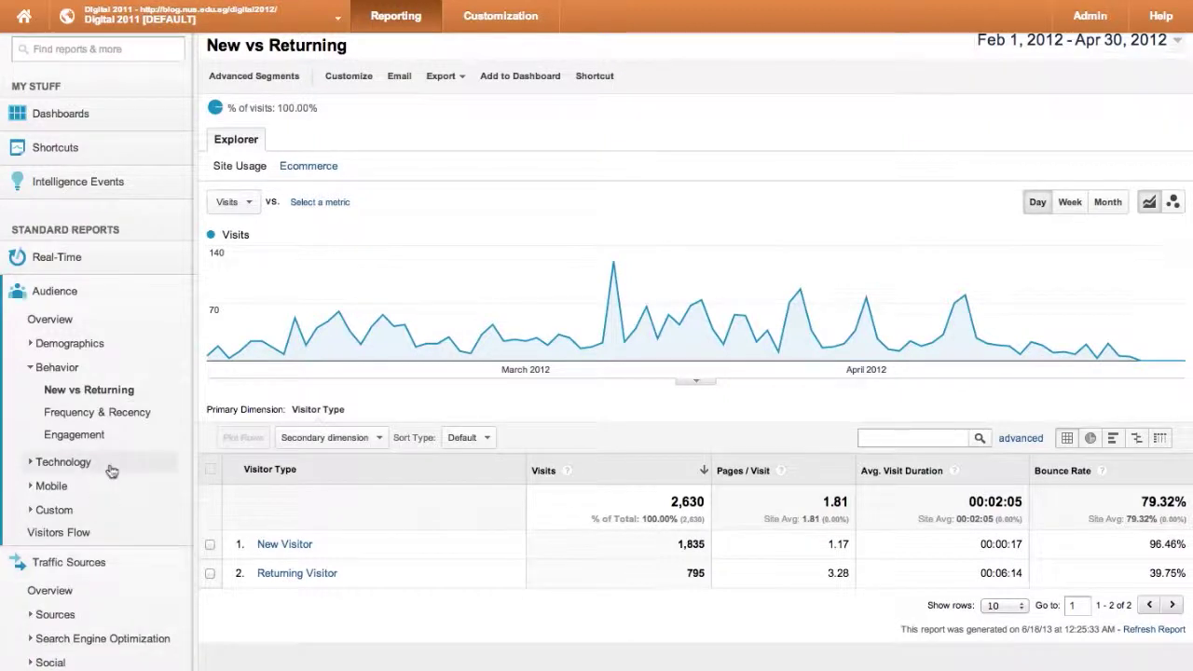
pyautogui.scroll(-3, 80, 470)
pyautogui.click(80, 472)
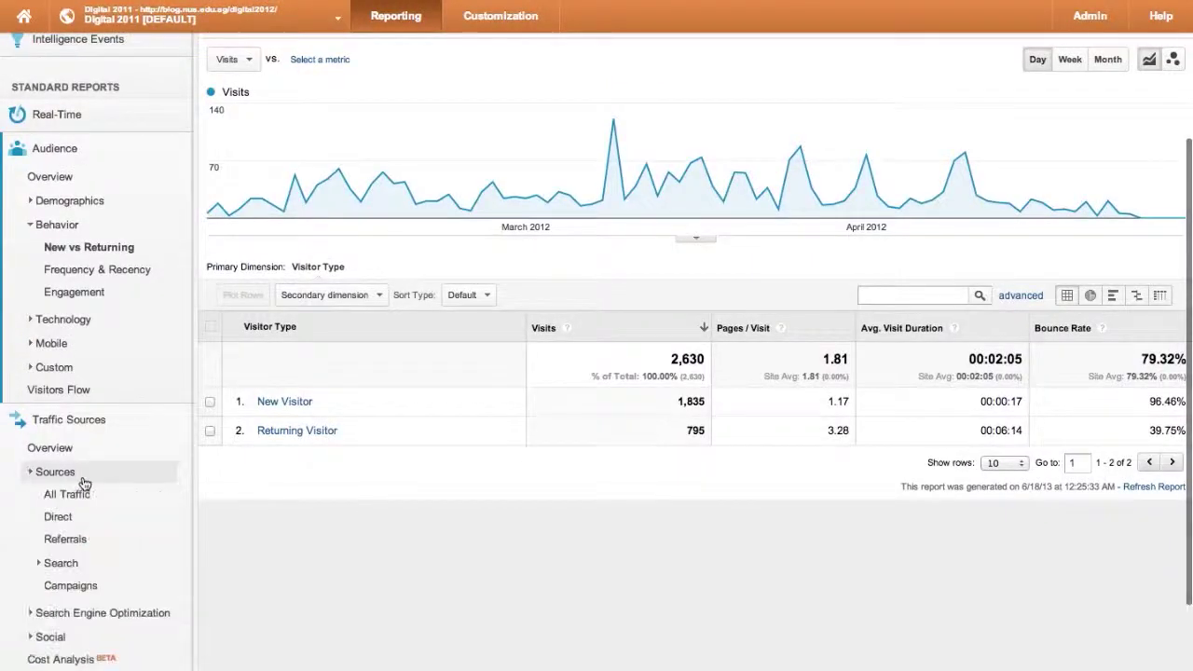
pyautogui.click(68, 495)
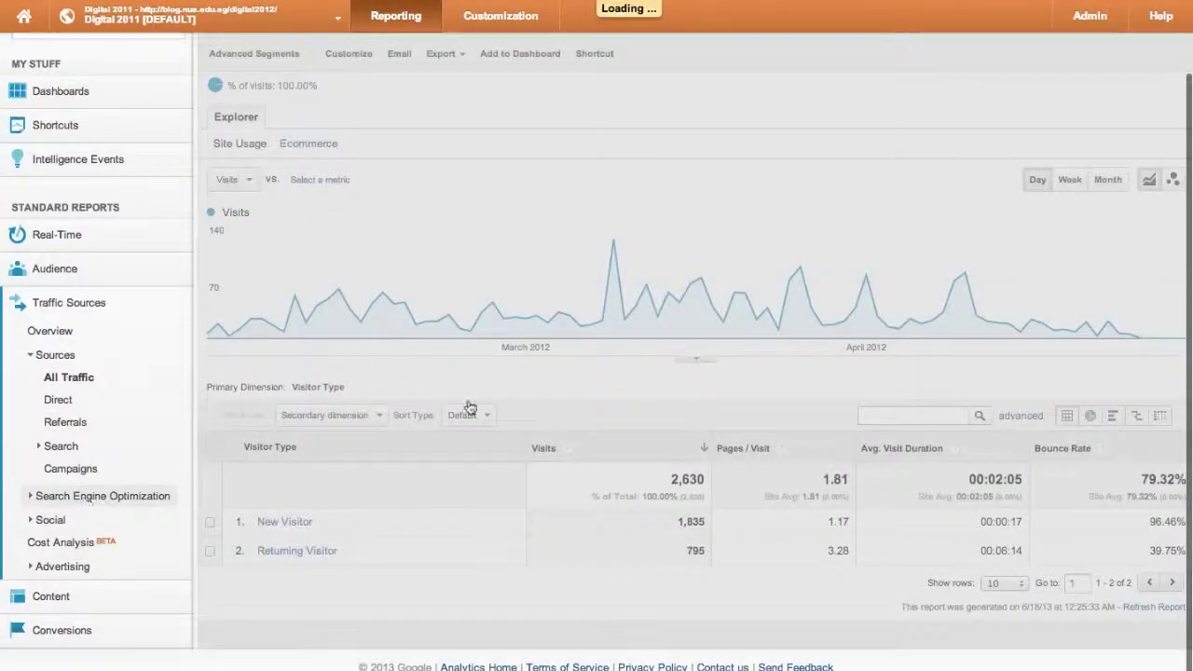
pyautogui.scroll(-4, 563, 438)
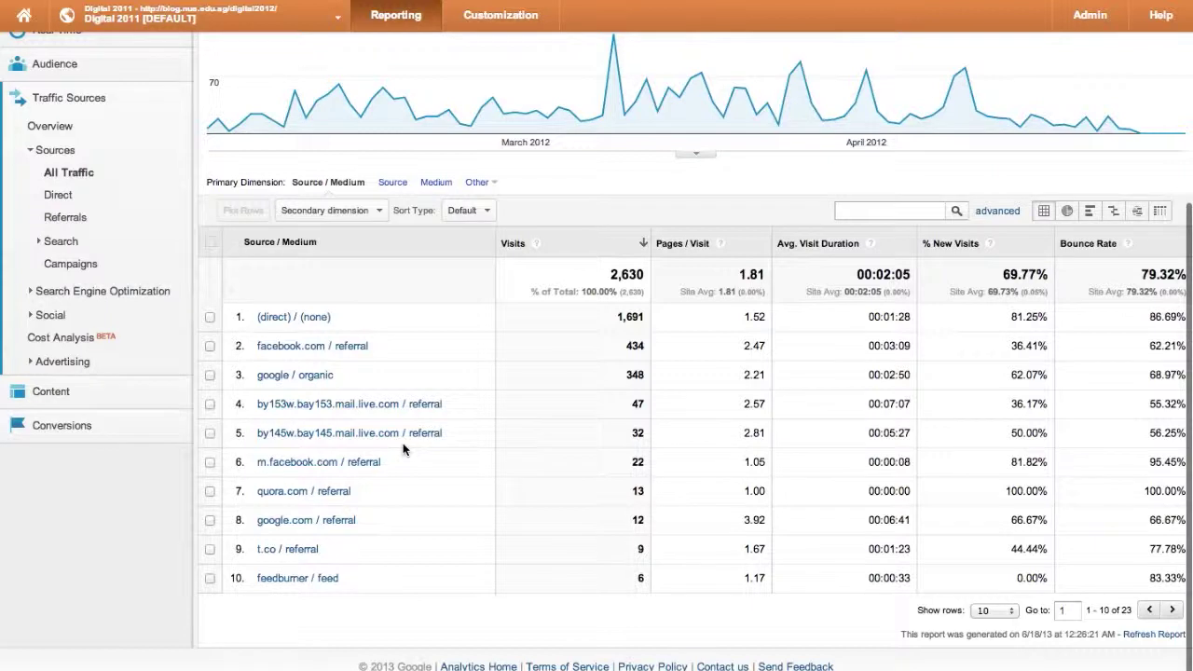
# - Open the All Pages report under Site Content and review the pageviews graph and per-page table
pyautogui.click(52, 391)
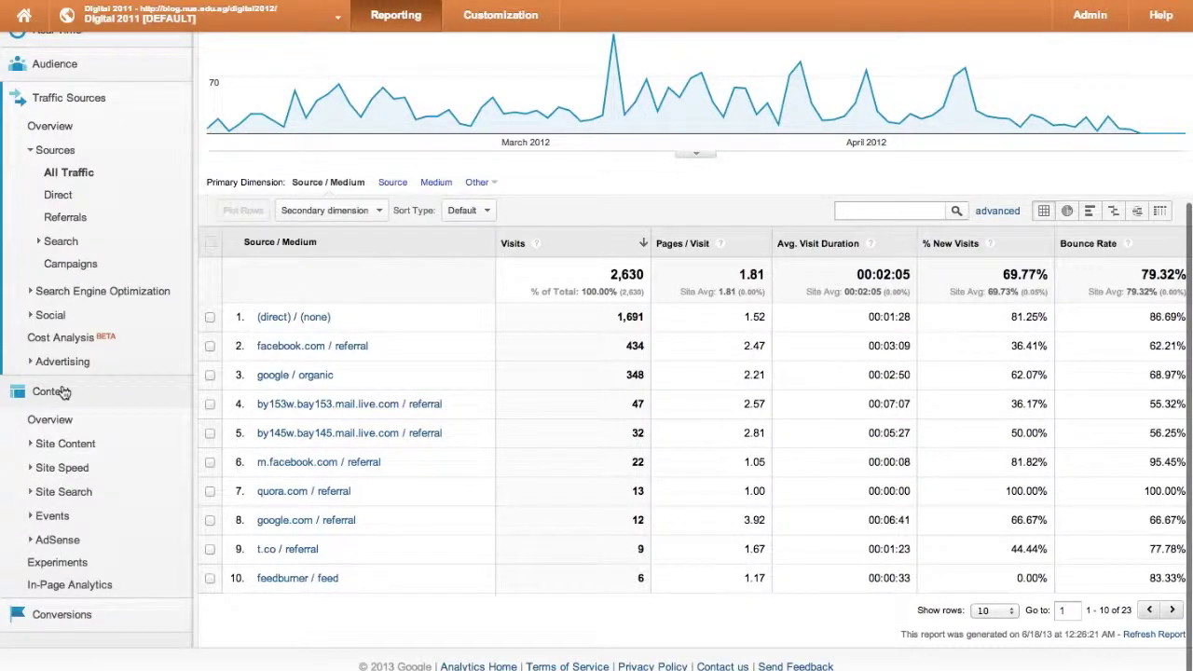
pyautogui.click(80, 444)
pyautogui.click(76, 462)
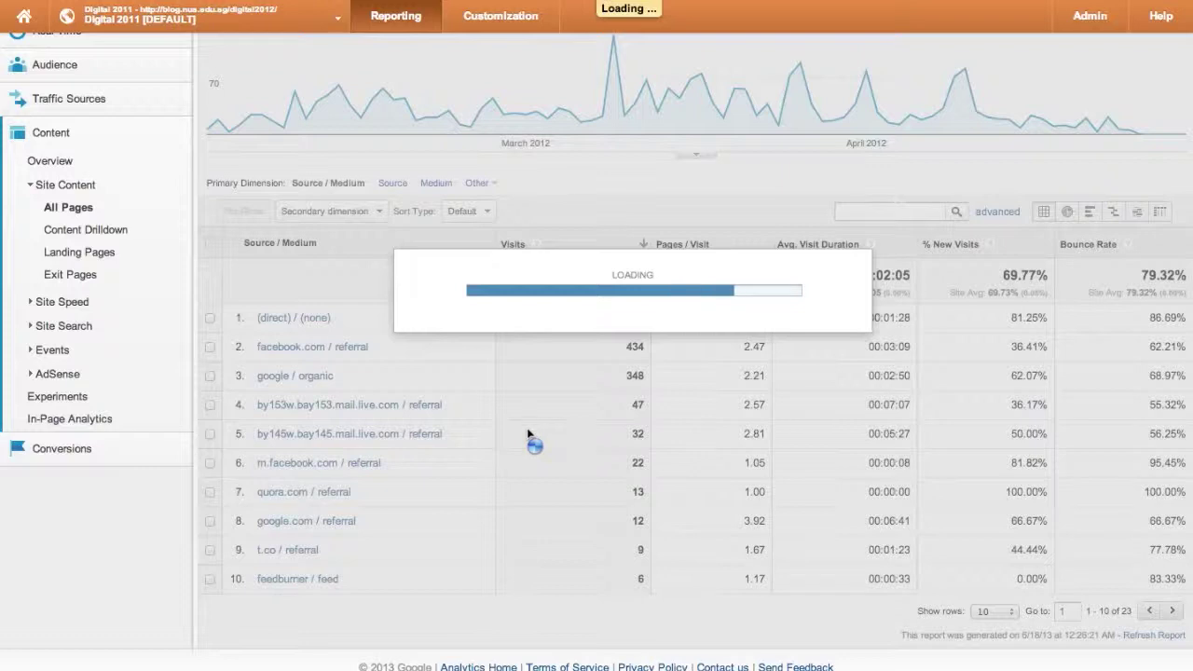
pyautogui.scroll(-3, 527, 432)
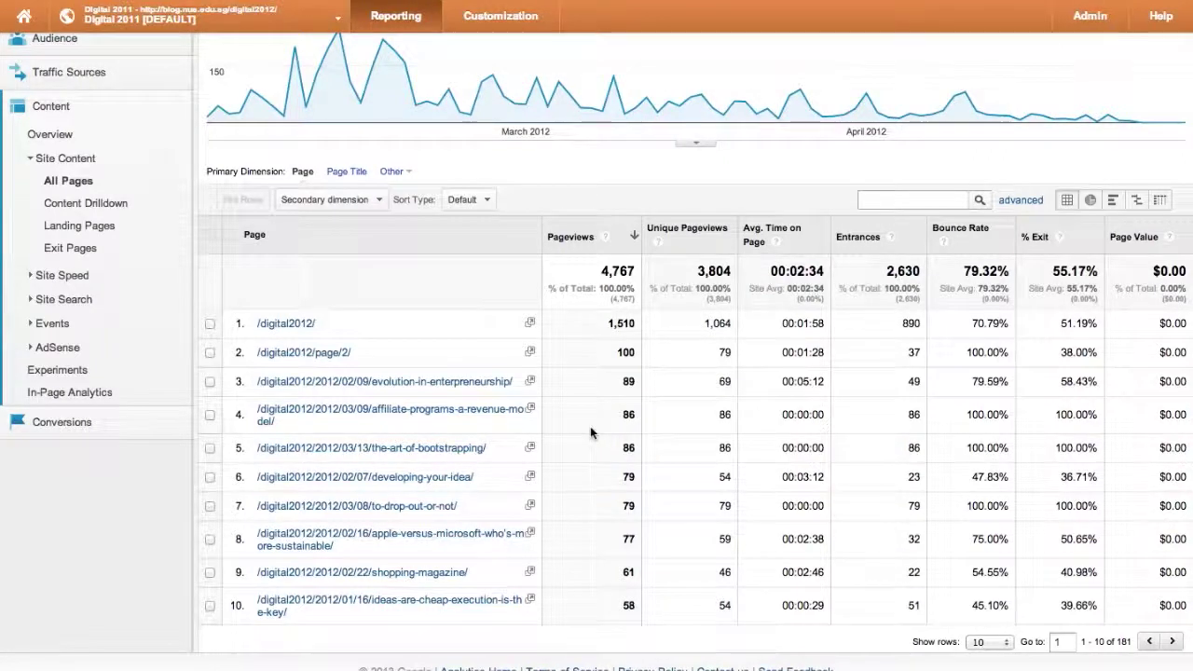
pyautogui.scroll(5, 591, 428)
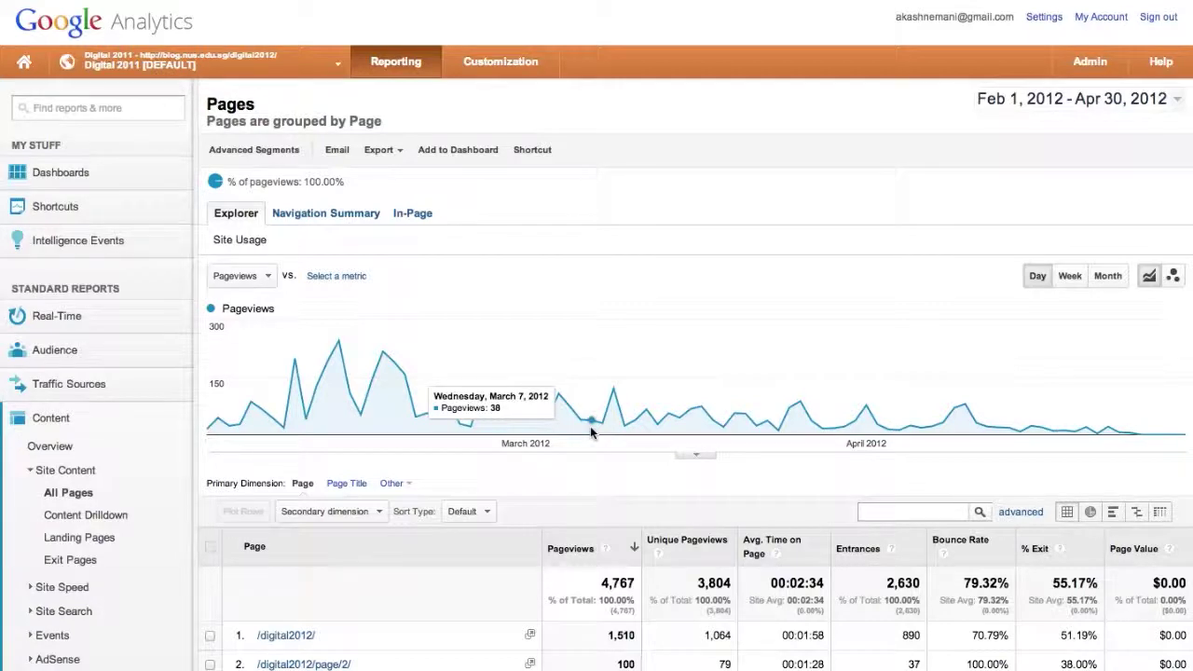
pyautogui.scroll(-2, 589, 426)
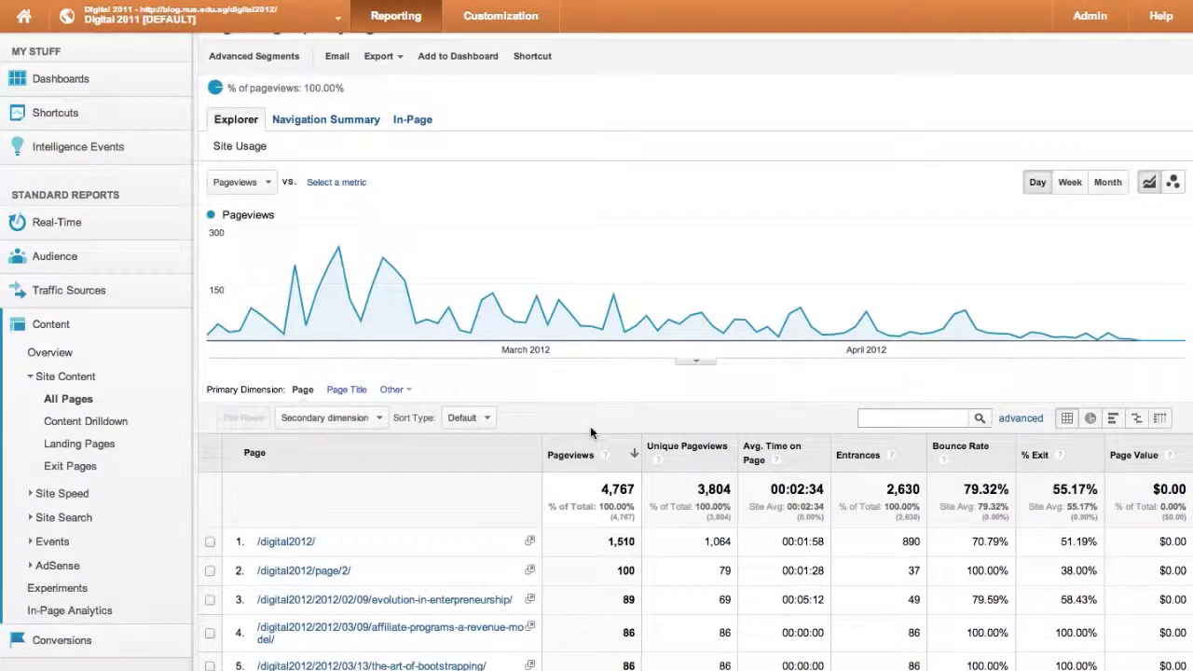